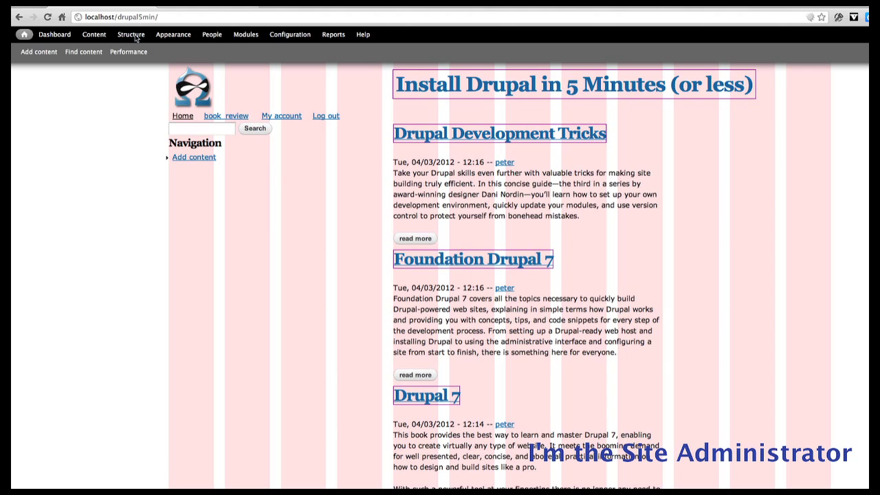
Start a new view from Structure > Views and name it book_review
left_click(135, 37)
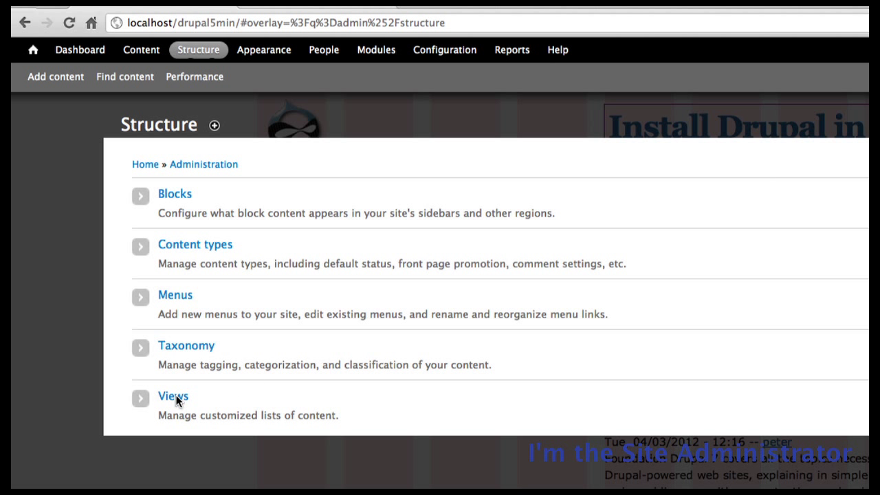
left_click(174, 397)
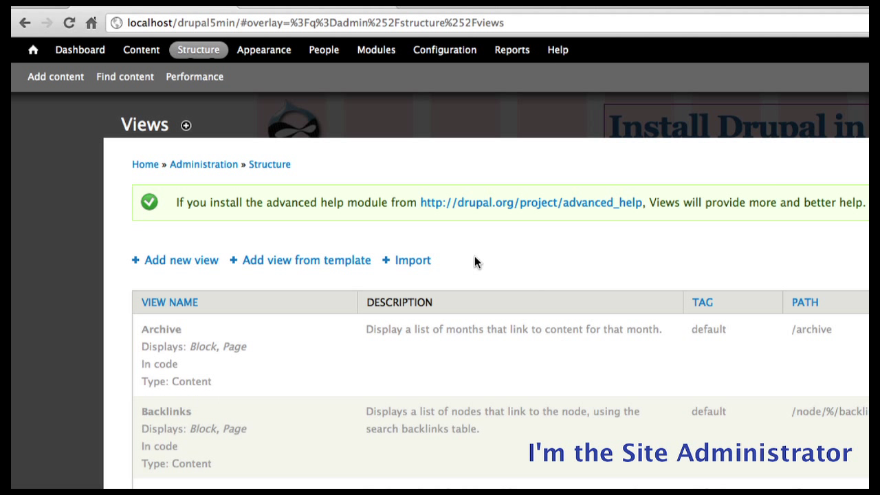
left_click(158, 262)
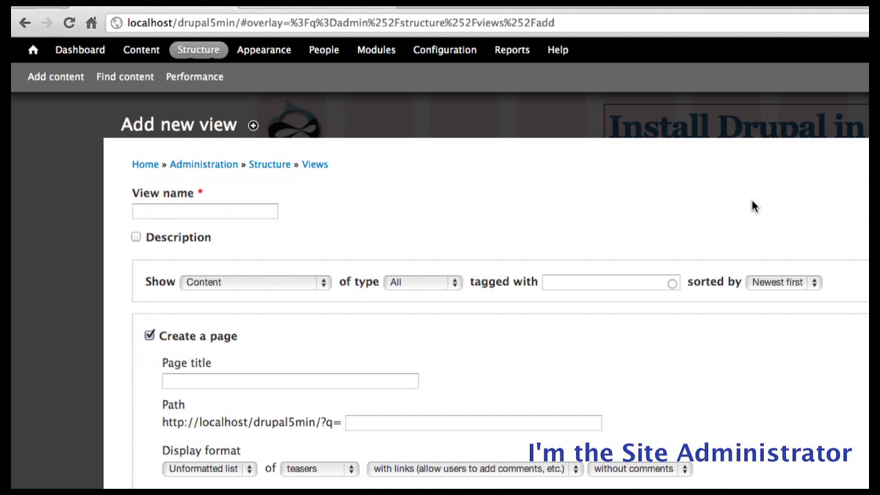
left_click(159, 211)
type("book_review")
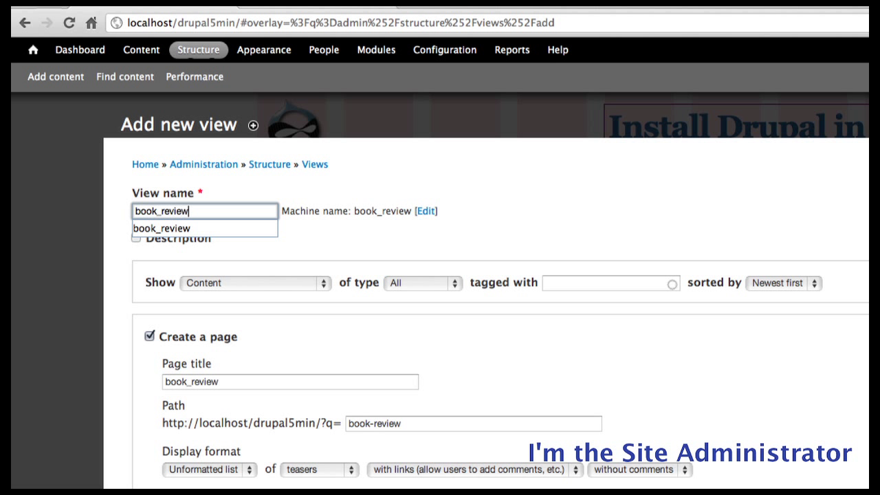
key("Down")
left_click(165, 245)
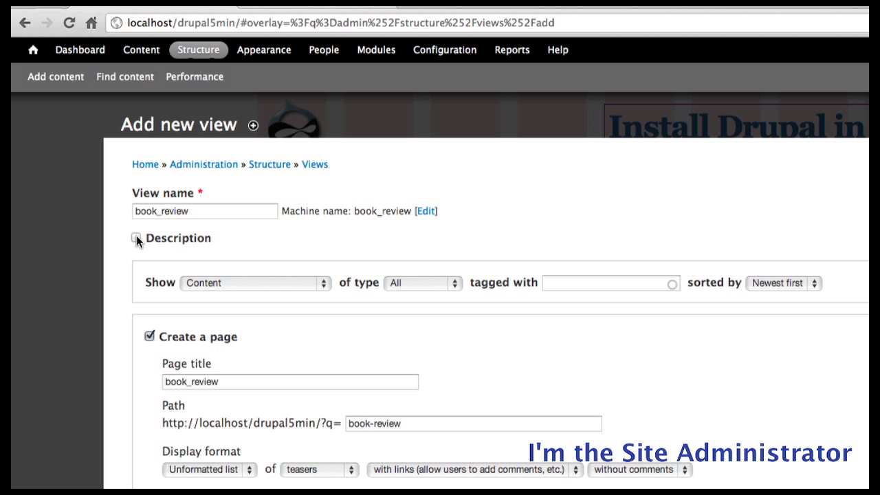
Make the view show Content of type book_review
left_click(326, 290)
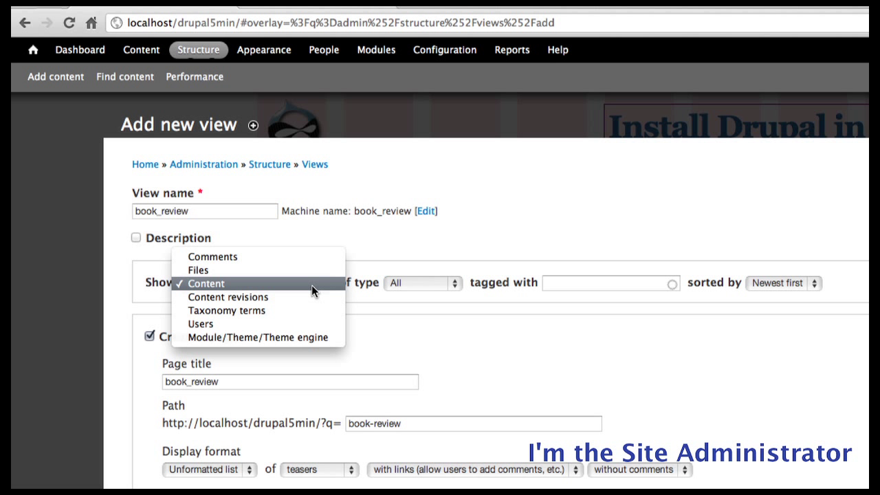
left_click(312, 284)
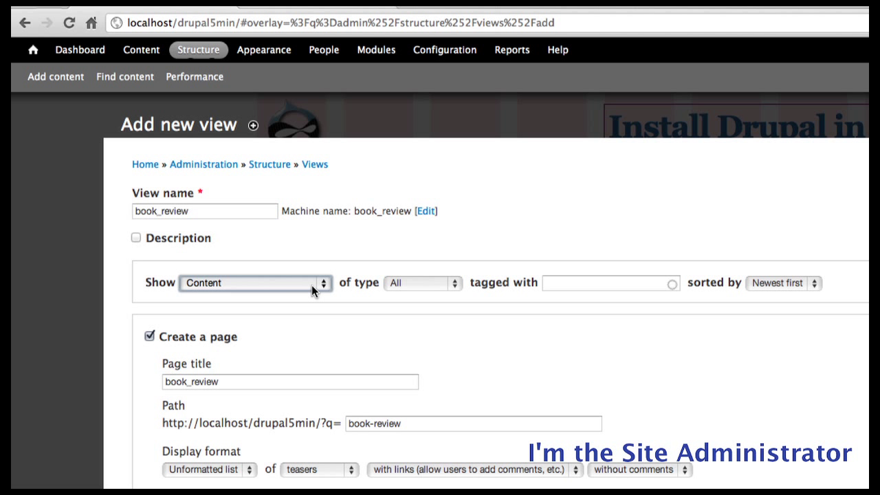
left_click(457, 284)
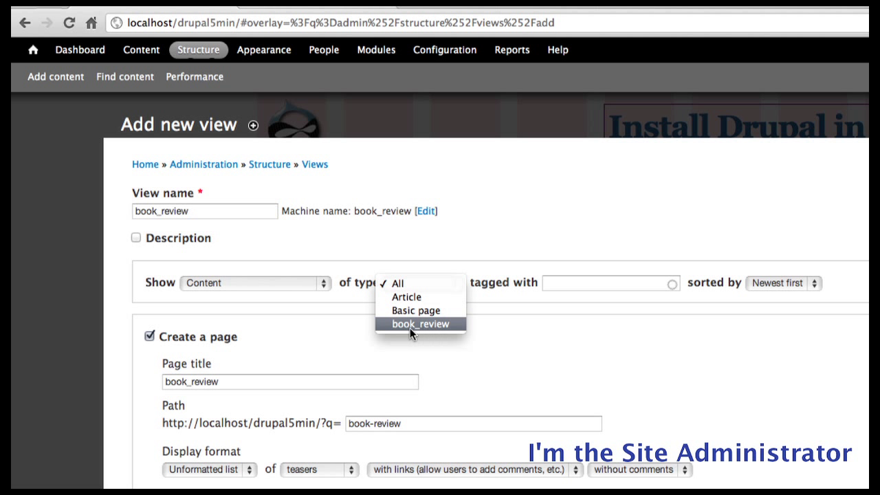
left_click(432, 324)
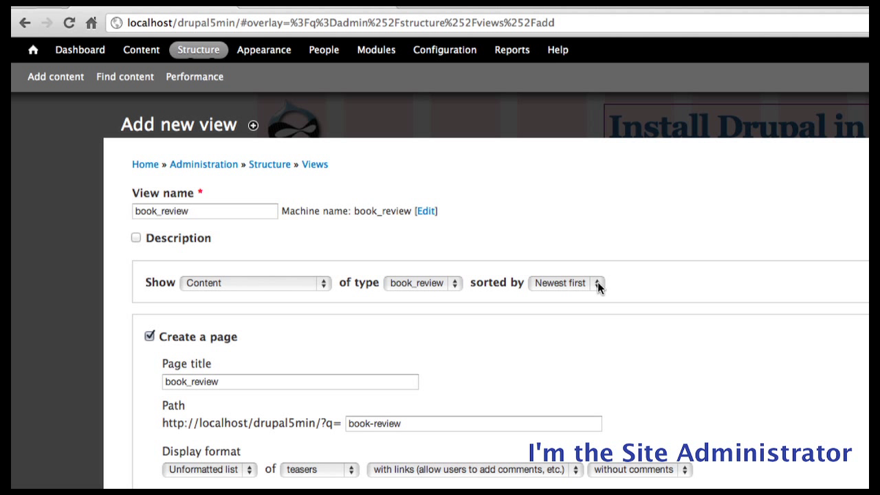
left_click(597, 282)
Sort by Title, rename the page title to 'Book Review', and use Table display format
left_click(575, 310)
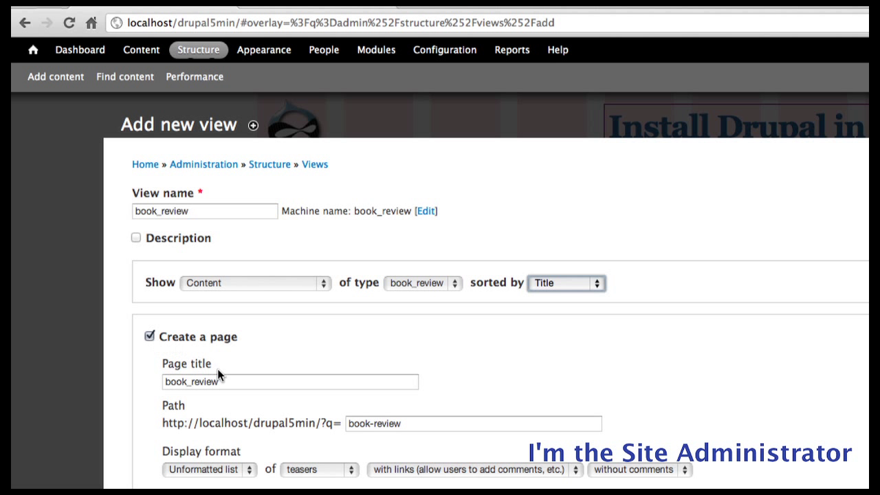
left_click_drag(270, 385, 115, 384)
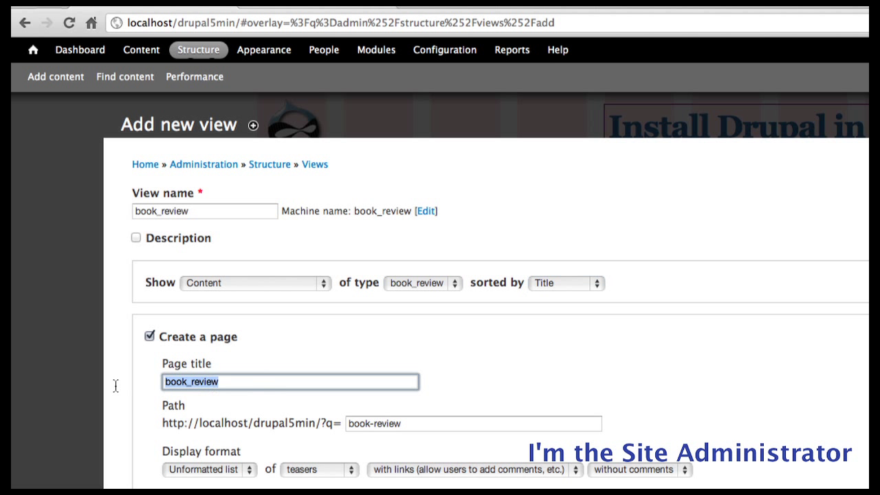
type("Book Review")
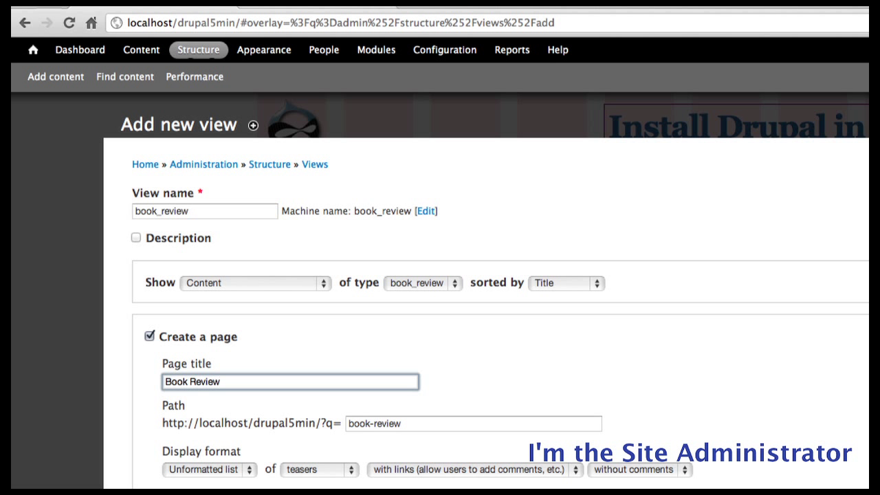
left_click(245, 472)
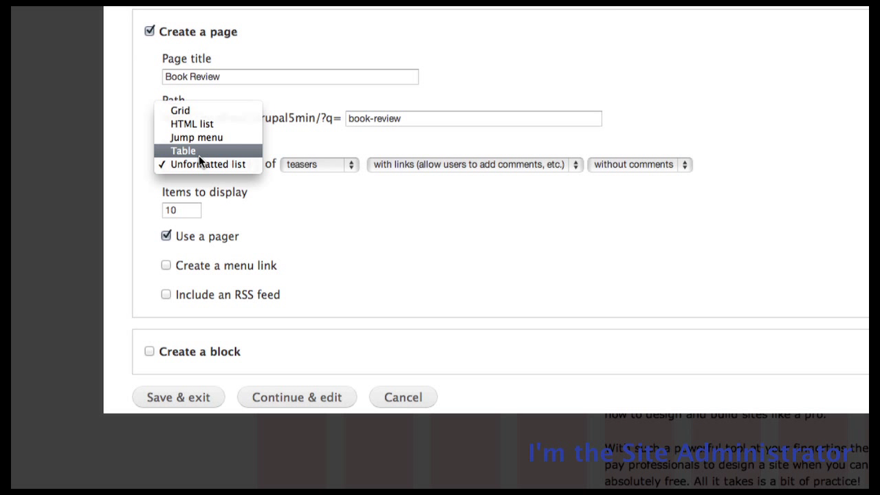
left_click(199, 156)
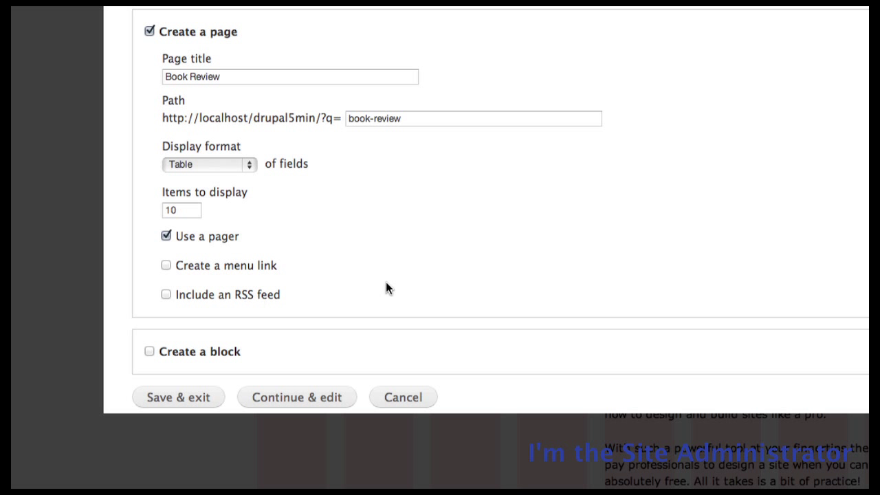
Continue to the view editor and look over the preview of three book titles
left_click(322, 397)
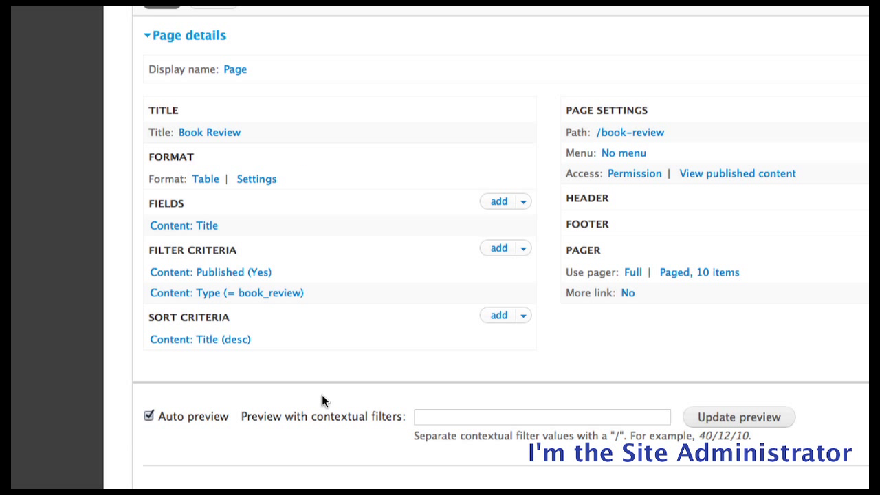
scroll(353, 304, "down", 5)
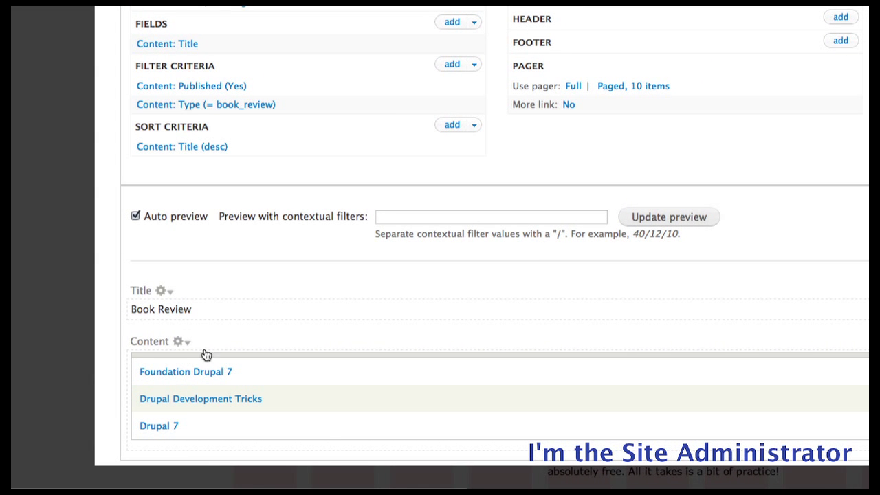
scroll(277, 27, "up", 2)
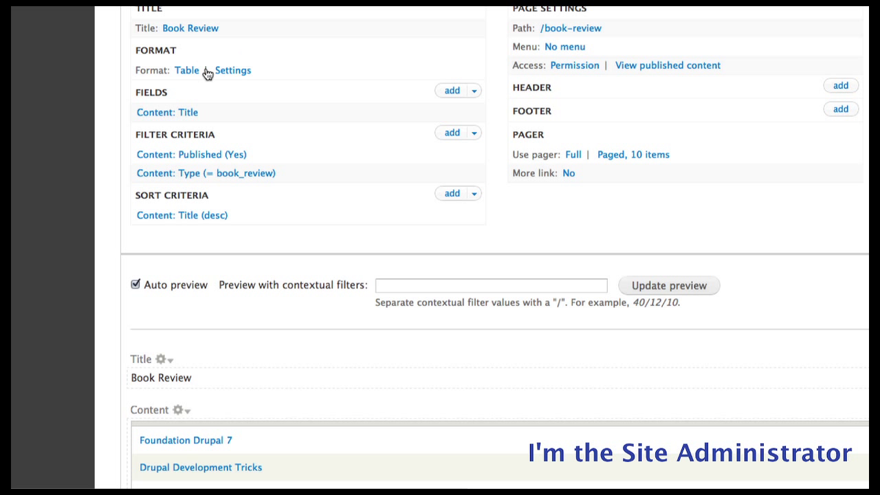
left_click(474, 92)
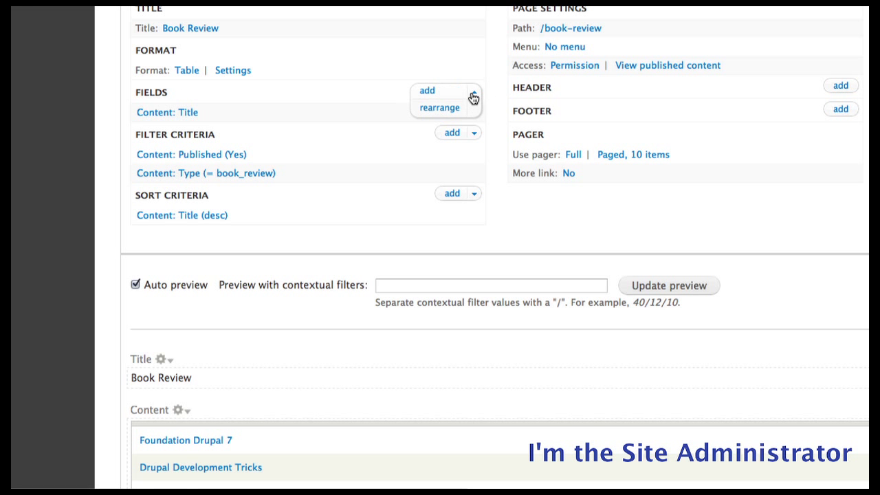
Search fields for 'book' and add author, Body and bookcover to all displays
left_click(313, 151)
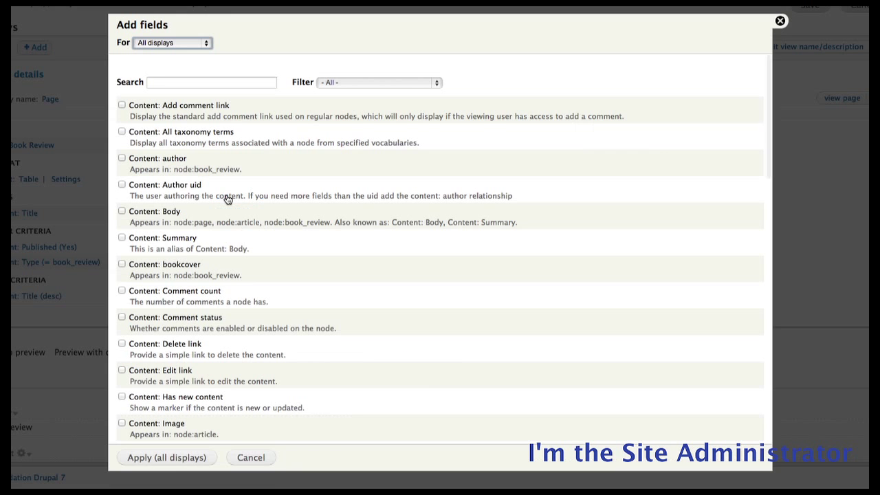
left_click(171, 82)
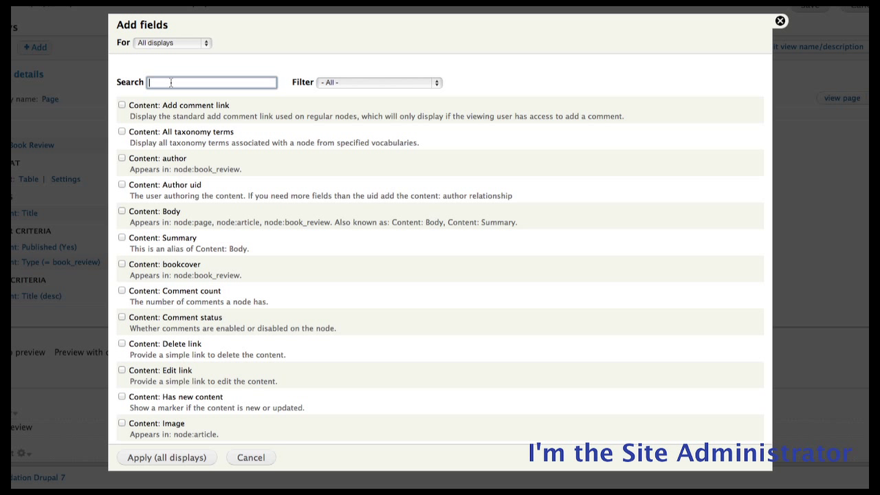
type("book")
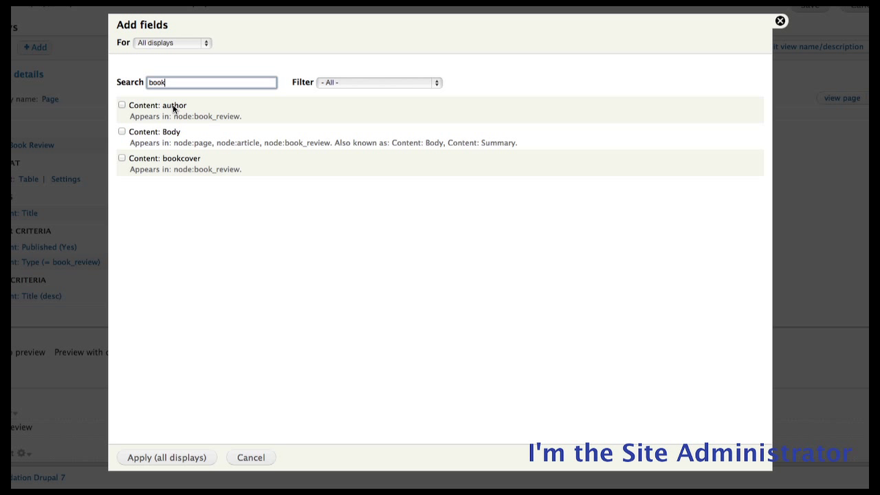
left_click(122, 105)
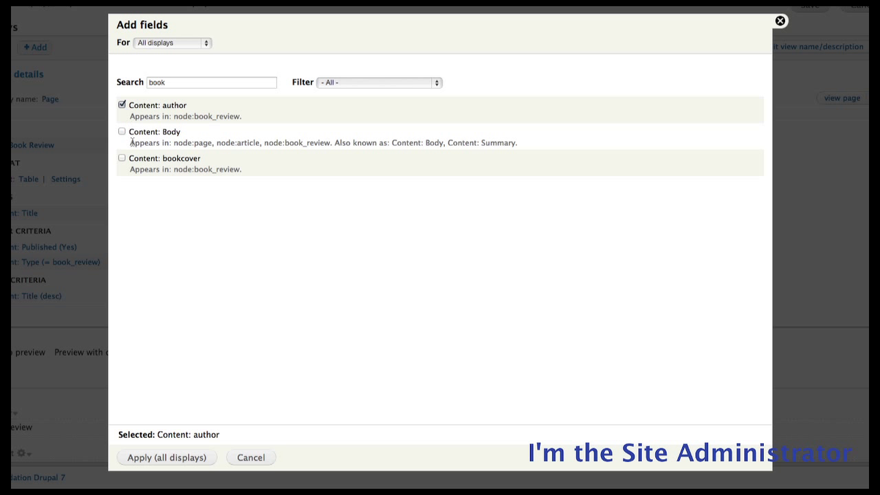
left_click(122, 131)
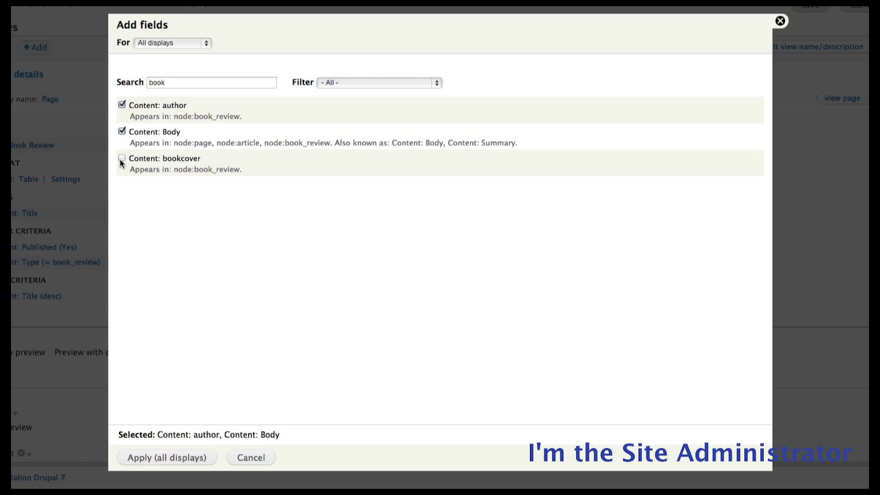
left_click(122, 159)
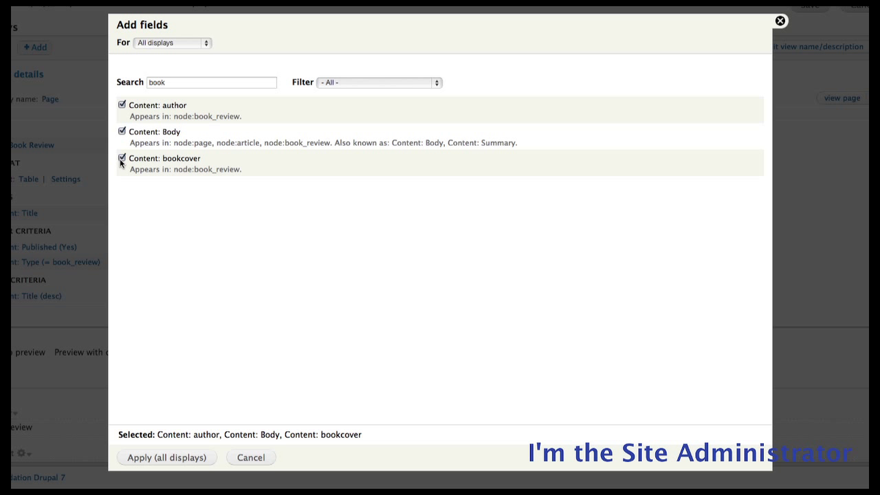
left_click(196, 458)
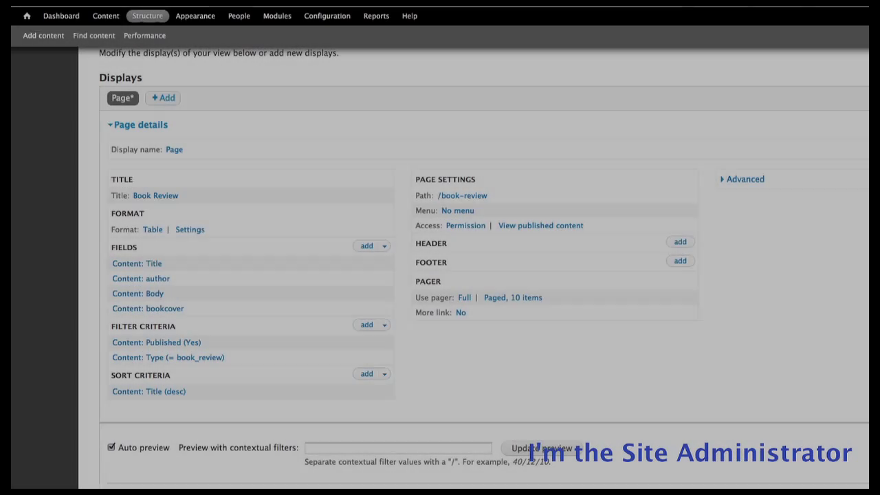
Scroll through the preview table showing each book's author, description and cover image
scroll(284, 359, "down", 5)
scroll(285, 360, "down", 2)
scroll(282, 358, "down", 2)
scroll(283, 359, "down", 4)
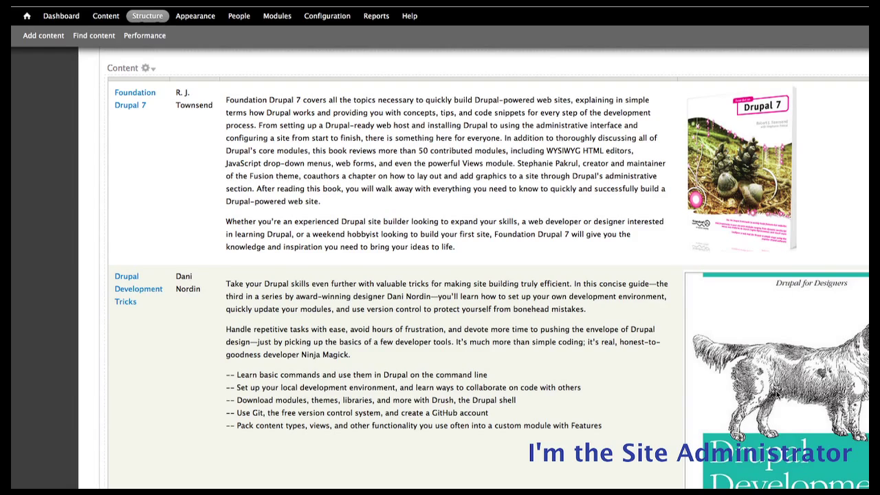
scroll(777, 393, "down", 8)
scroll(779, 394, "down", 3)
scroll(777, 393, "up", 5)
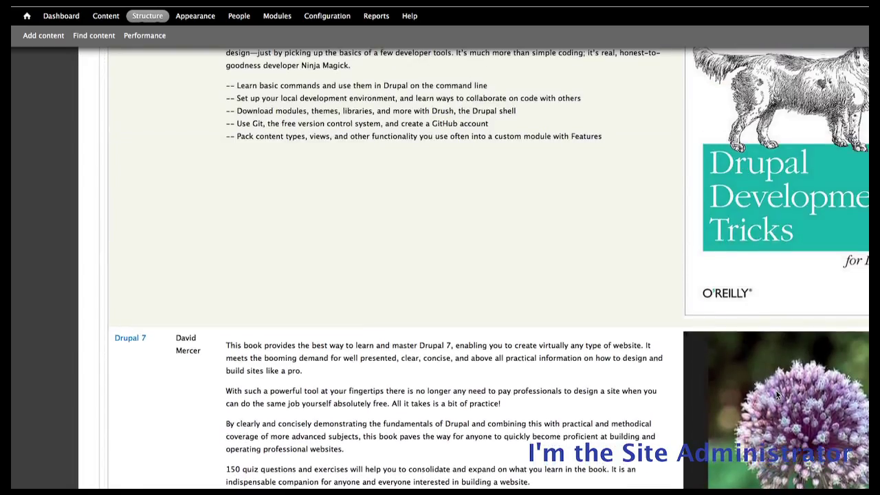
scroll(777, 394, "up", 15)
scroll(777, 394, "up", 5)
scroll(777, 395, "up", 3)
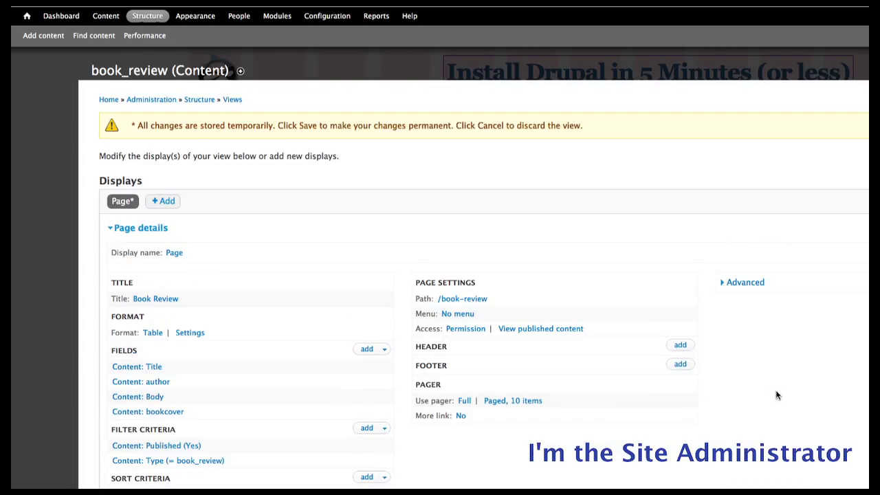
scroll(777, 395, "down", 5)
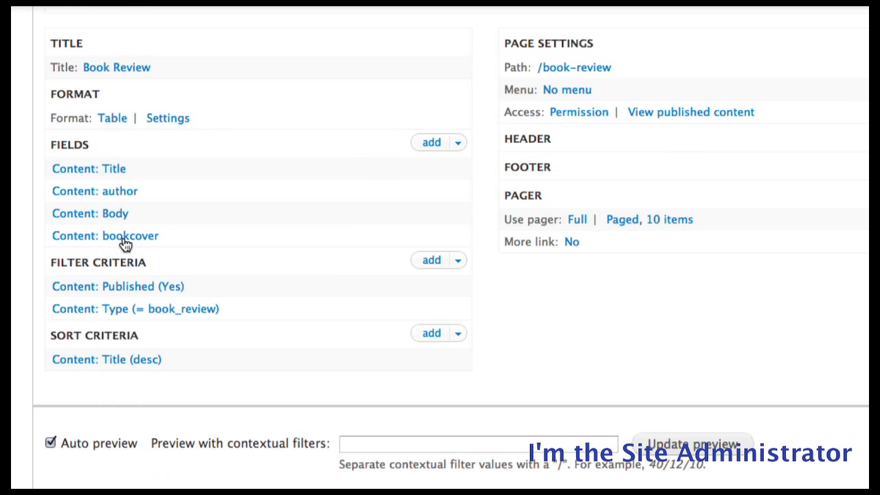
Set the bookcover field to the thumbnail image style, linked to its Content
left_click(159, 207)
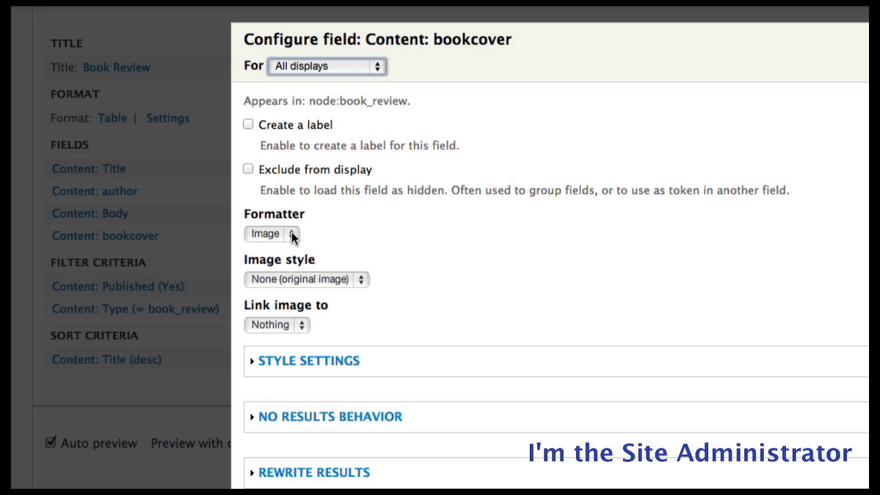
left_click(306, 277)
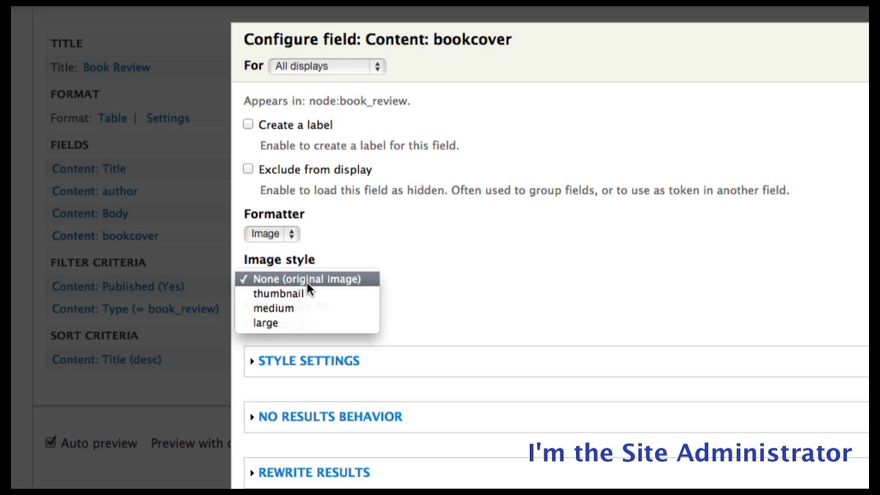
key("Escape")
left_click(281, 294)
scroll(376, 334, "down", 3)
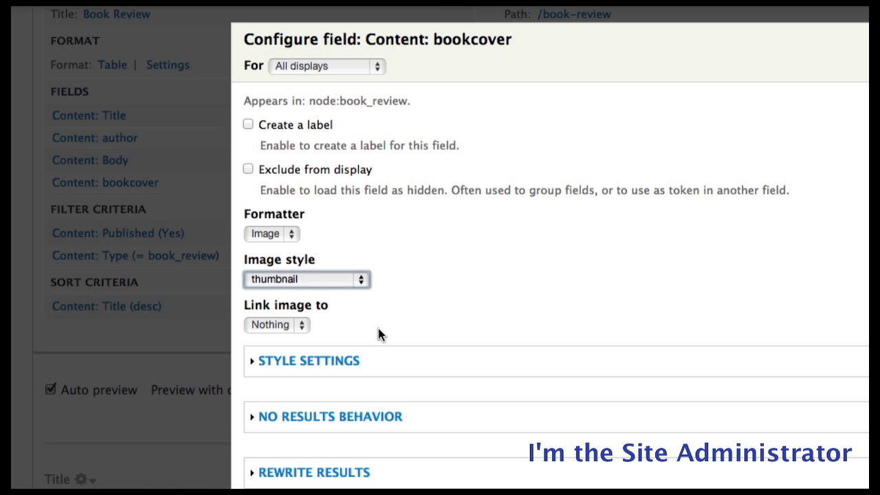
left_click(304, 325)
left_click(298, 339)
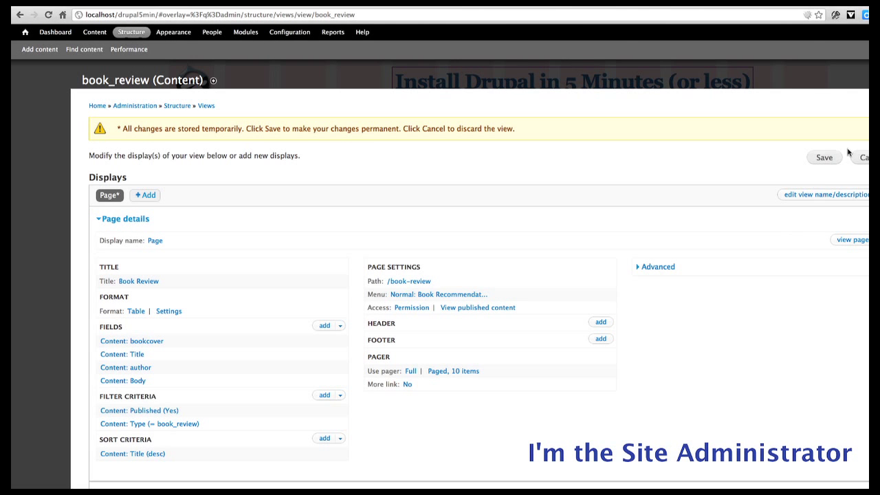
Save the view and open its public book_review page from Home
left_click(829, 157)
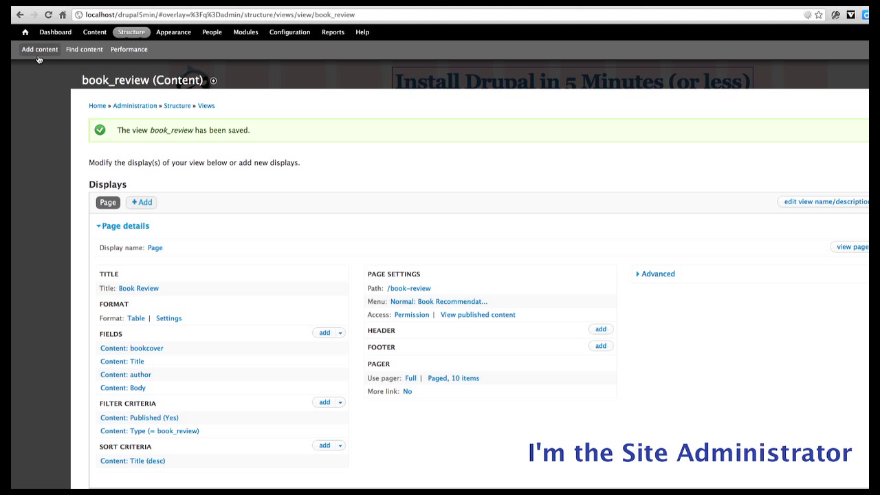
left_click(24, 32)
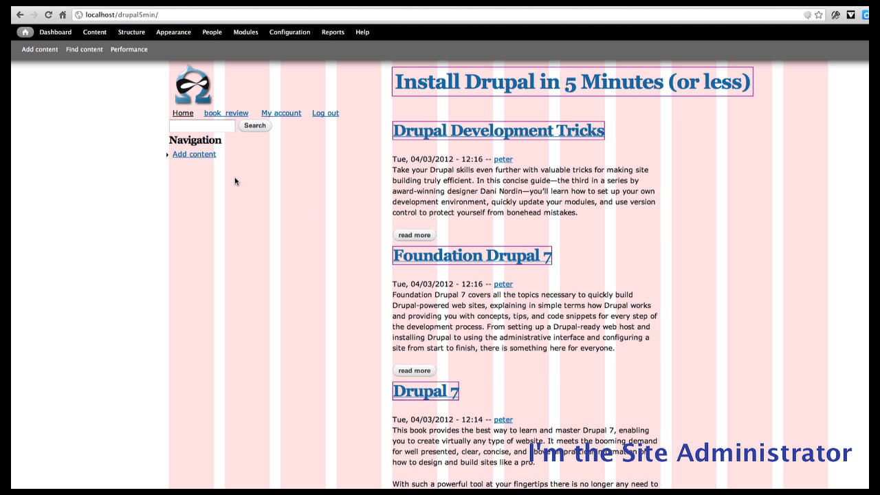
left_click(219, 115)
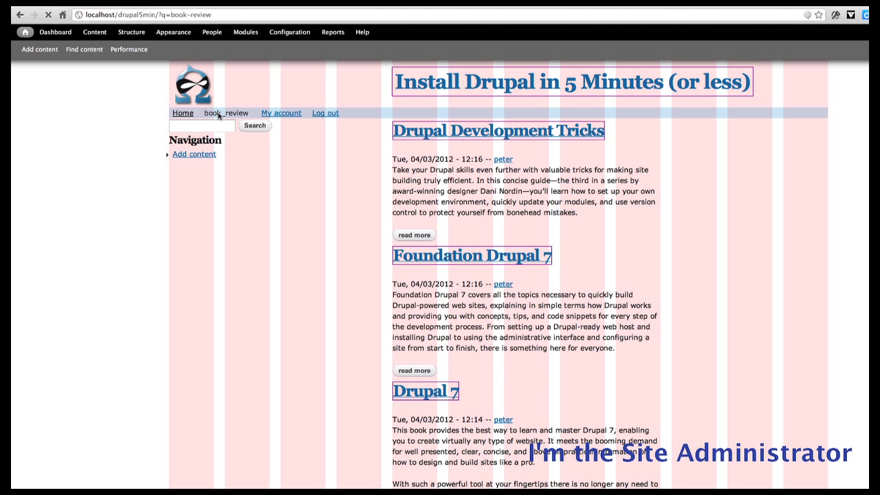
Scroll the Book Review table and open the Foundation Drupal 7 review
scroll(343, 286, "down", 5)
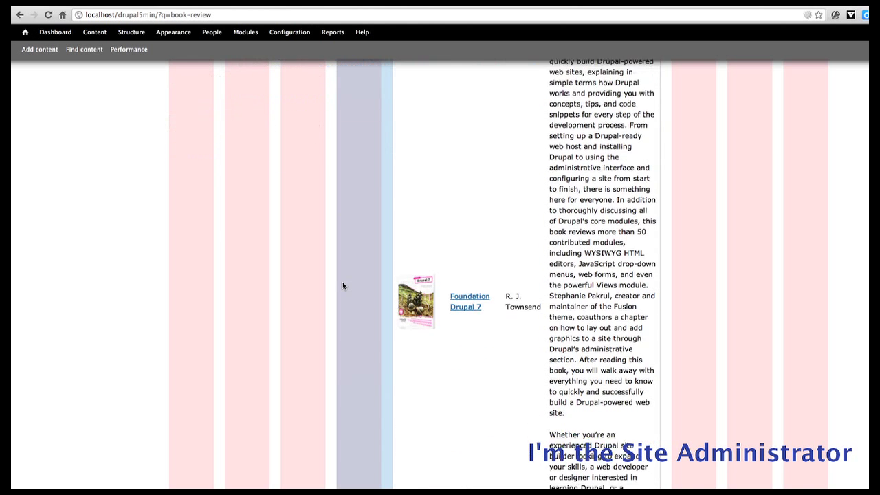
scroll(343, 286, "up", 5)
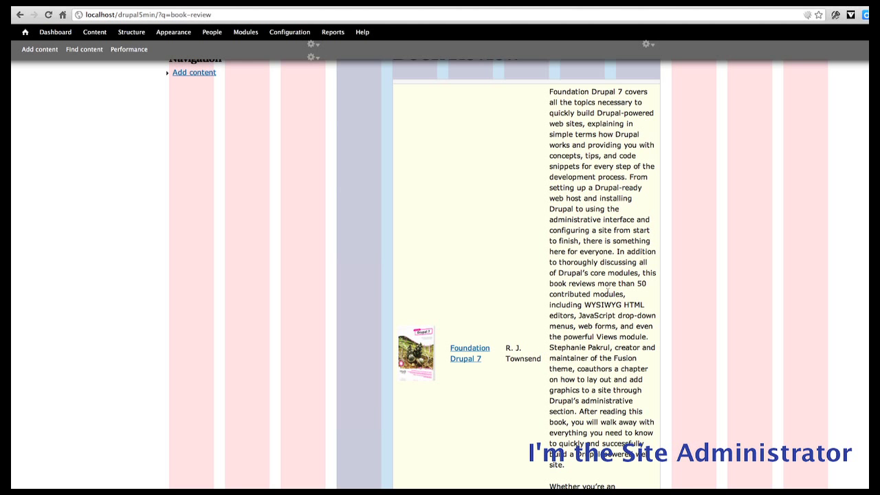
scroll(608, 292, "down", 1)
scroll(591, 316, "down", 4)
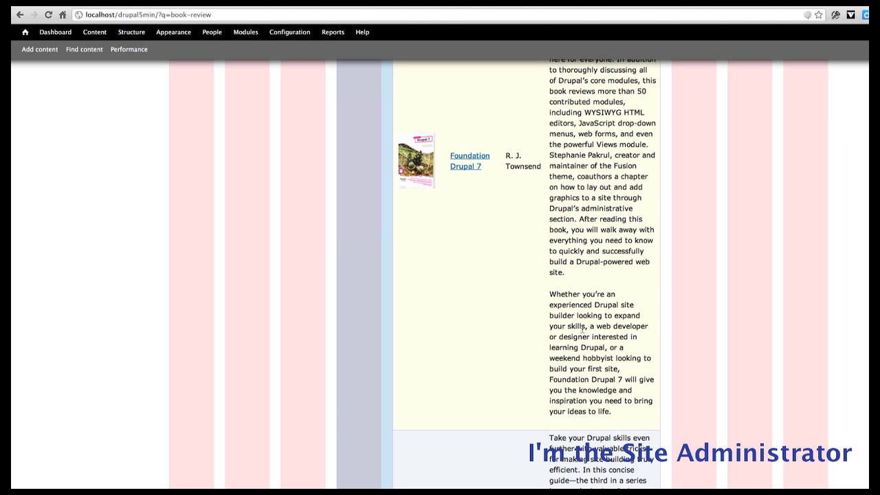
left_click(460, 160)
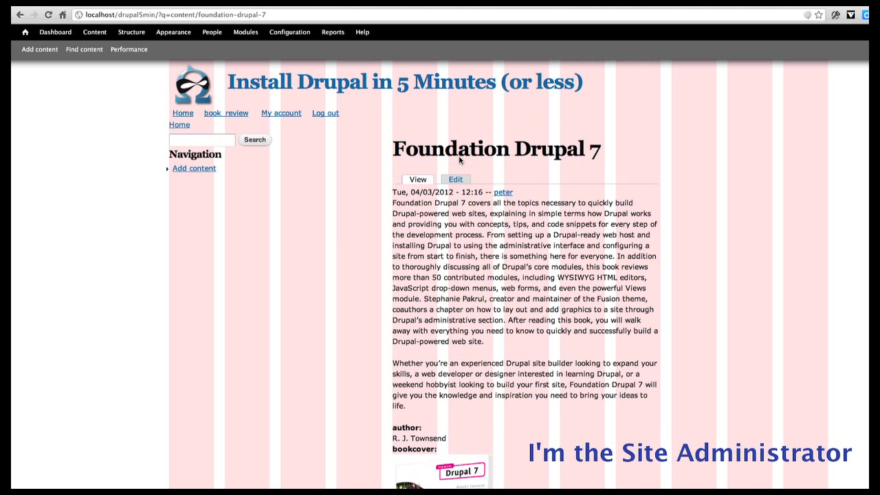
scroll(460, 160, "down", 3)
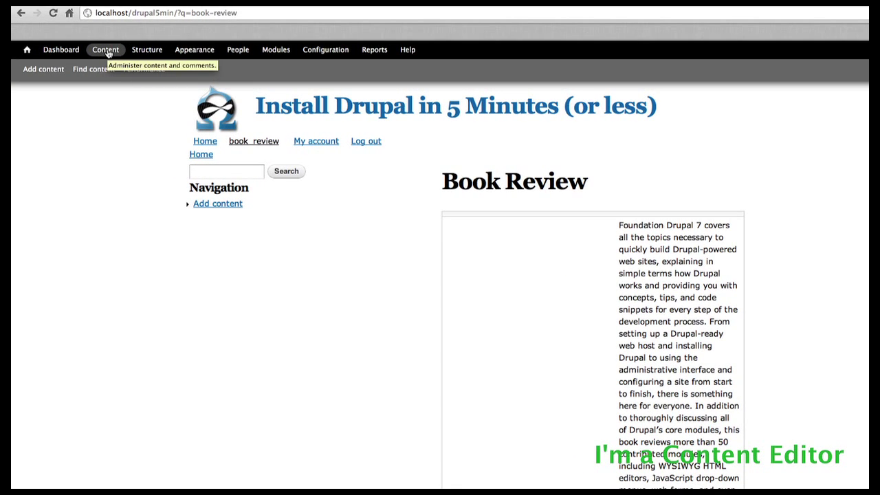
Go to Content > Add content to see Article, Basic page and book_review types
left_click(106, 50)
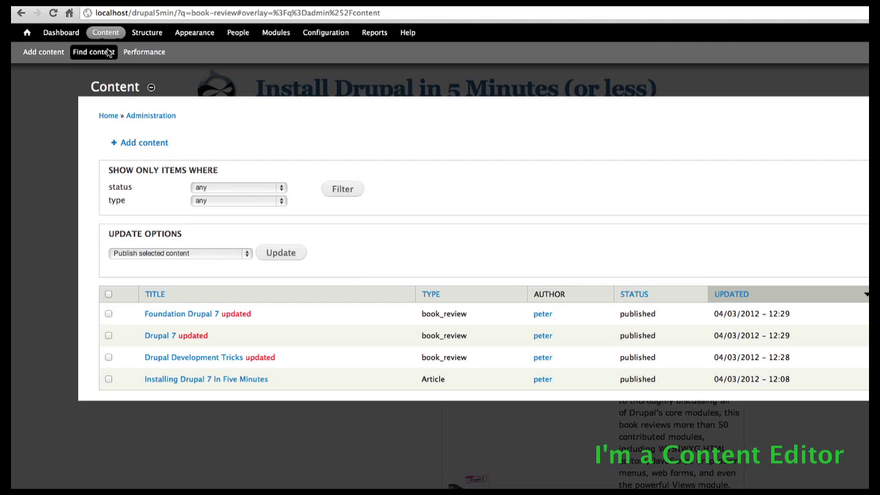
left_click(142, 144)
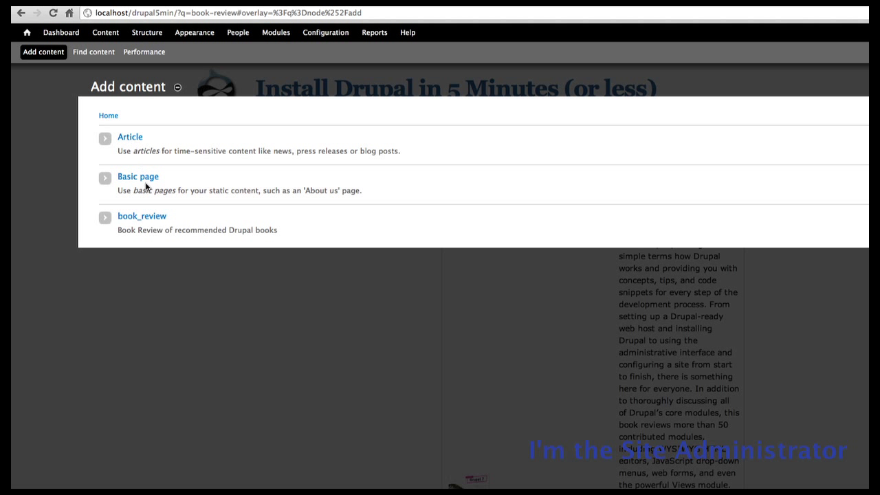
Visit the book_review content type under Structure > Content types, then return to Structure
left_click(146, 34)
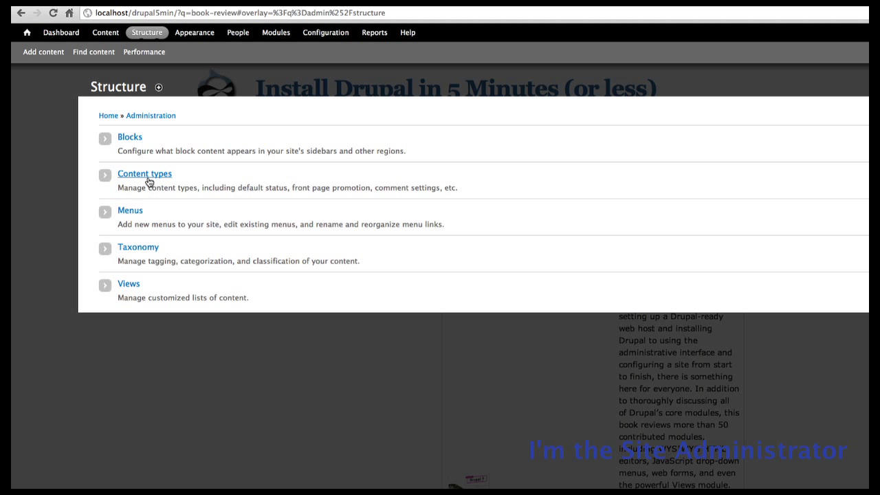
left_click(159, 176)
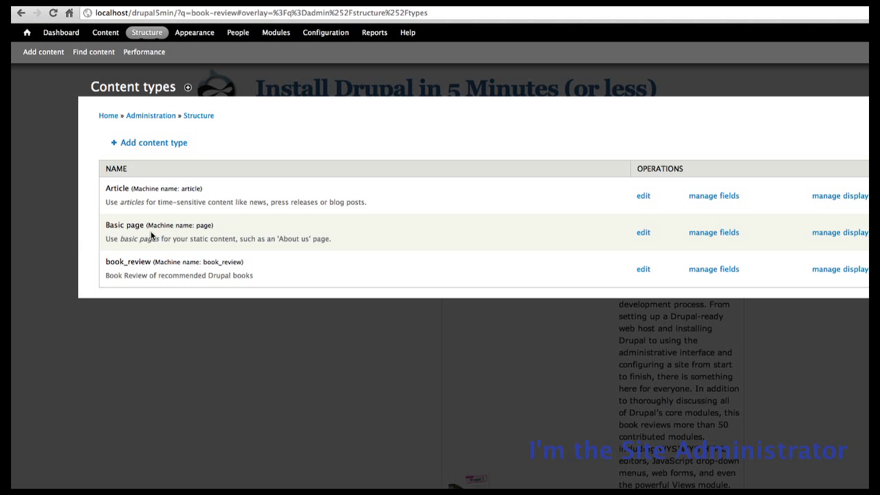
left_click(644, 270)
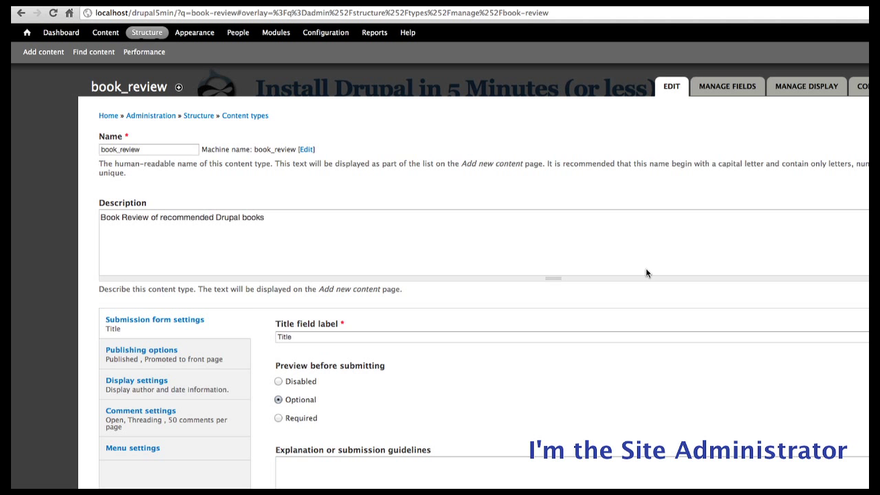
left_click(107, 33)
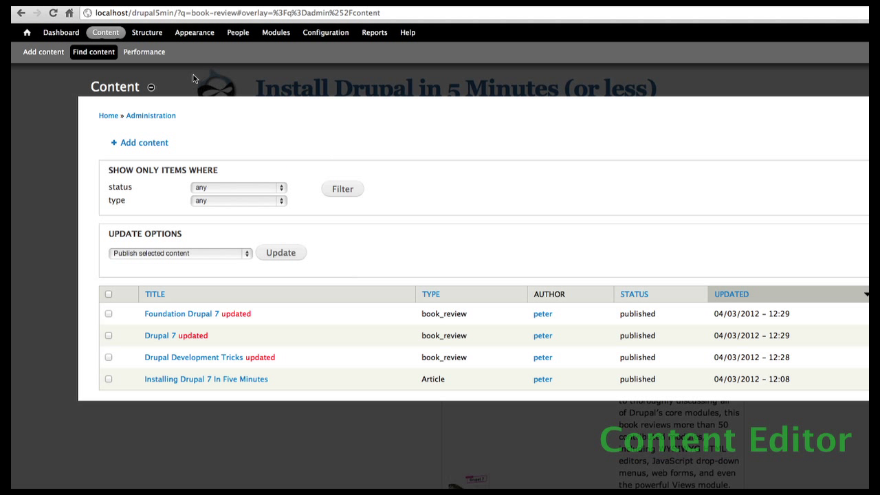
left_click(145, 32)
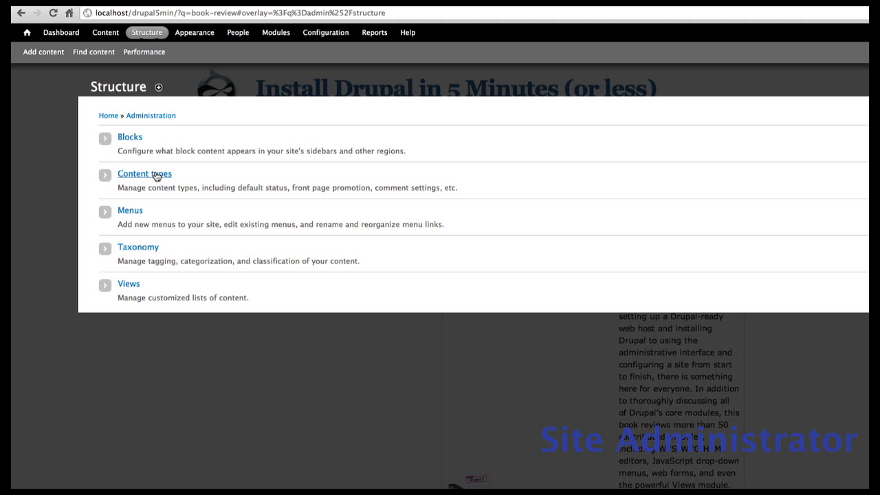
Open the saved Views list and scroll through it to review book_review
left_click(128, 288)
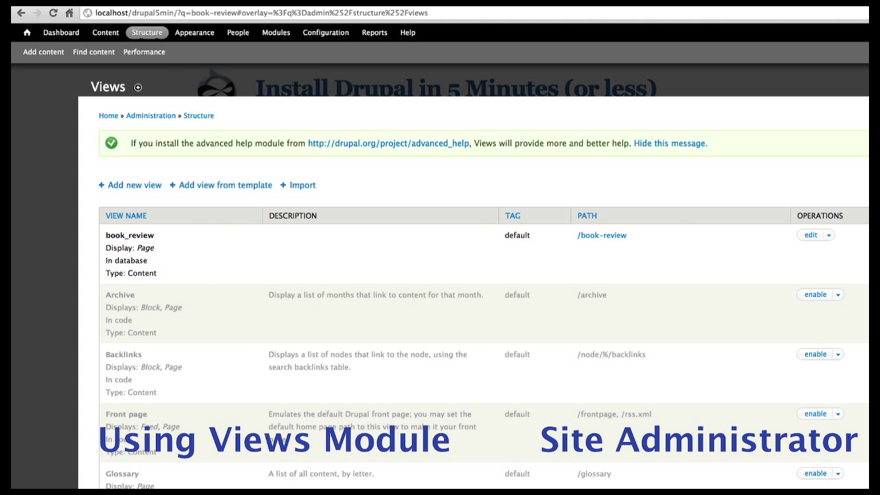
scroll(494, 341, "down", 10)
scroll(495, 342, "down", 5)
scroll(495, 342, "down", 1)
scroll(495, 346, "up", 3)
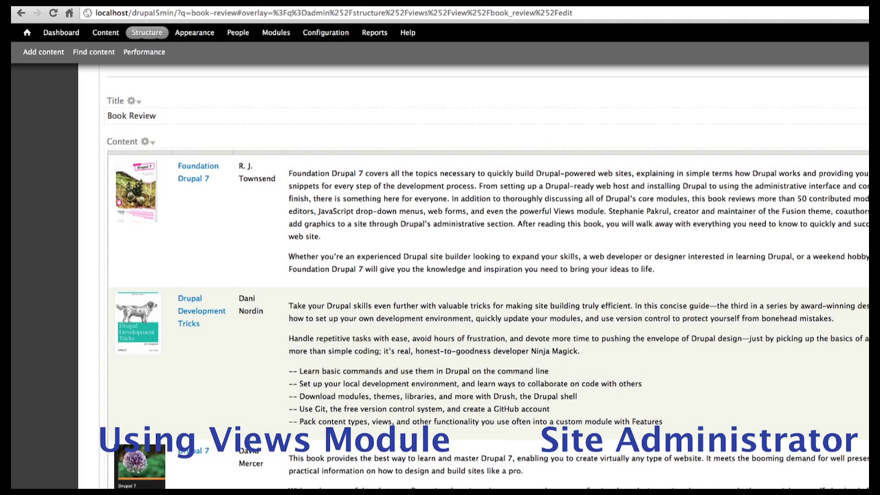
scroll(348, 337, "up", 2)
scroll(347, 339, "up", 6)
scroll(347, 340, "up", 5)
scroll(347, 342, "up", 2)
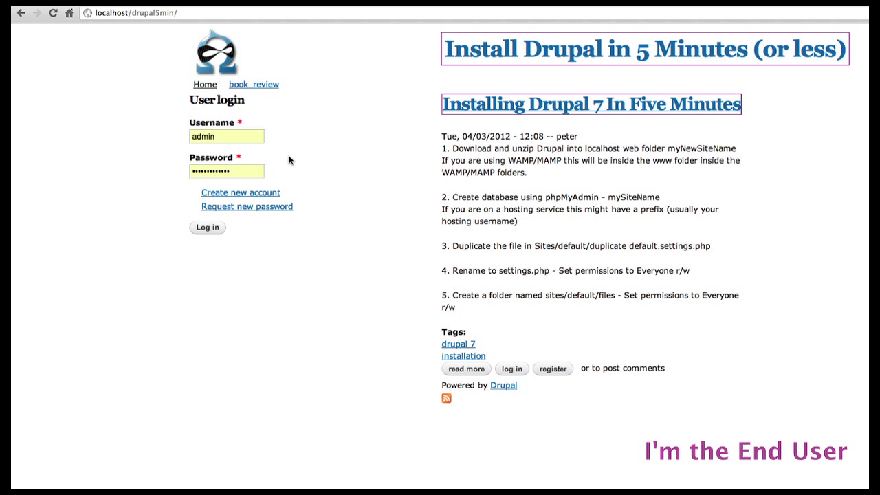
As a signed-out visitor, open the Book Review listing and scroll to the Drupal 7 review's text and cover
left_click(250, 88)
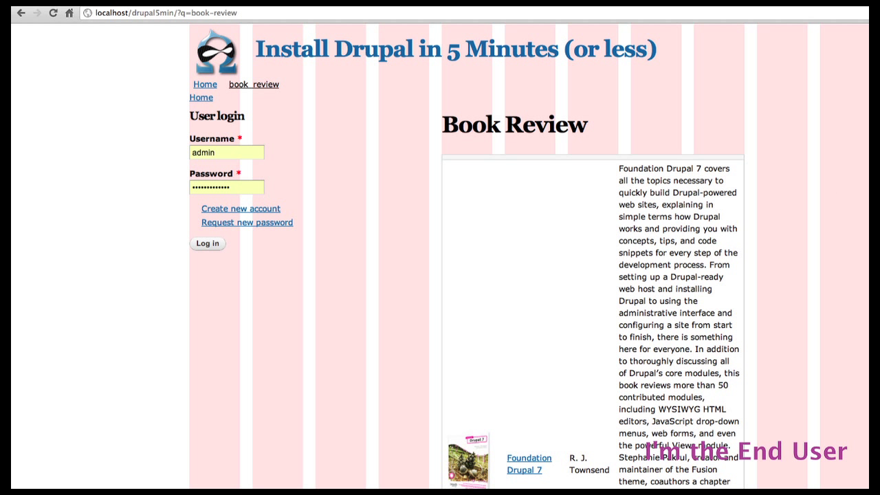
scroll(592, 275, "down", 3)
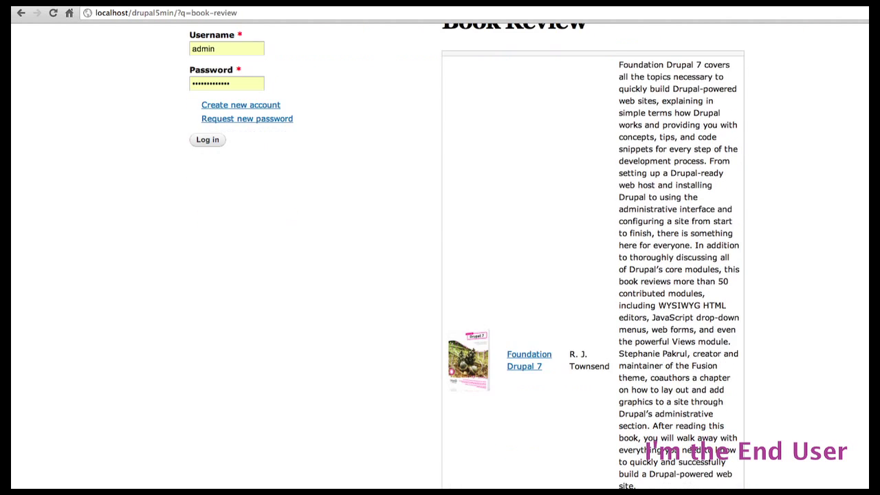
scroll(593, 275, "down", 10)
scroll(593, 275, "down", 10)
scroll(593, 275, "down", 7)
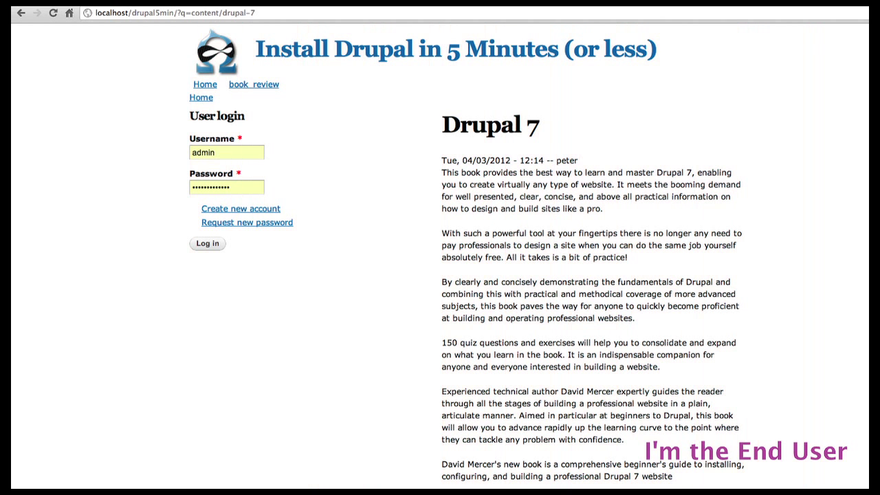
scroll(858, 171, "down", 10)
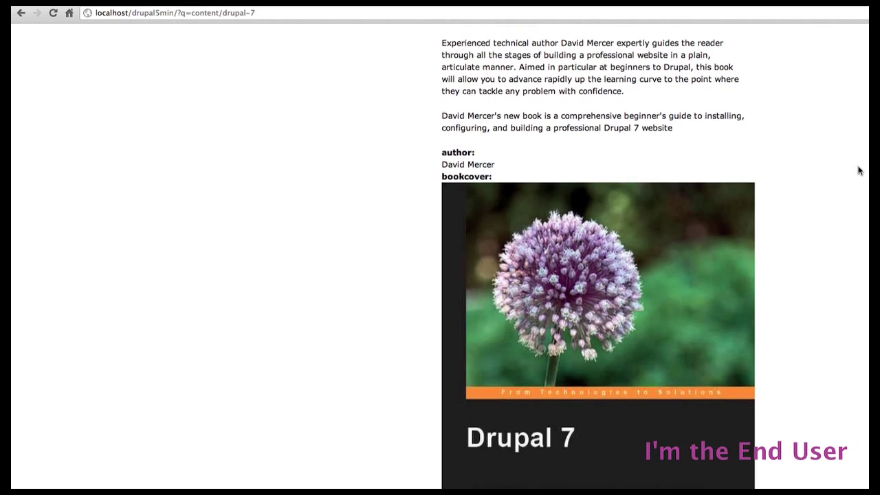
scroll(858, 171, "up", 10)
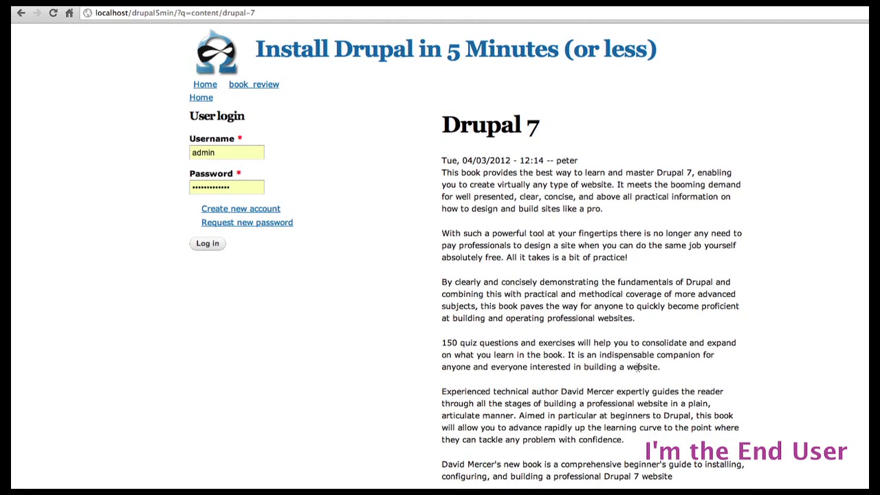
scroll(649, 366, "down", 5)
scroll(648, 366, "down", 2)
scroll(648, 366, "up", 8)
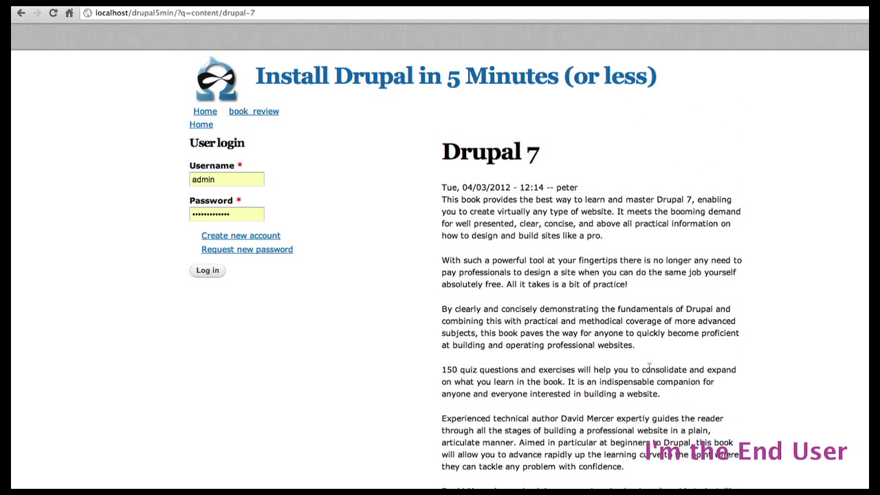